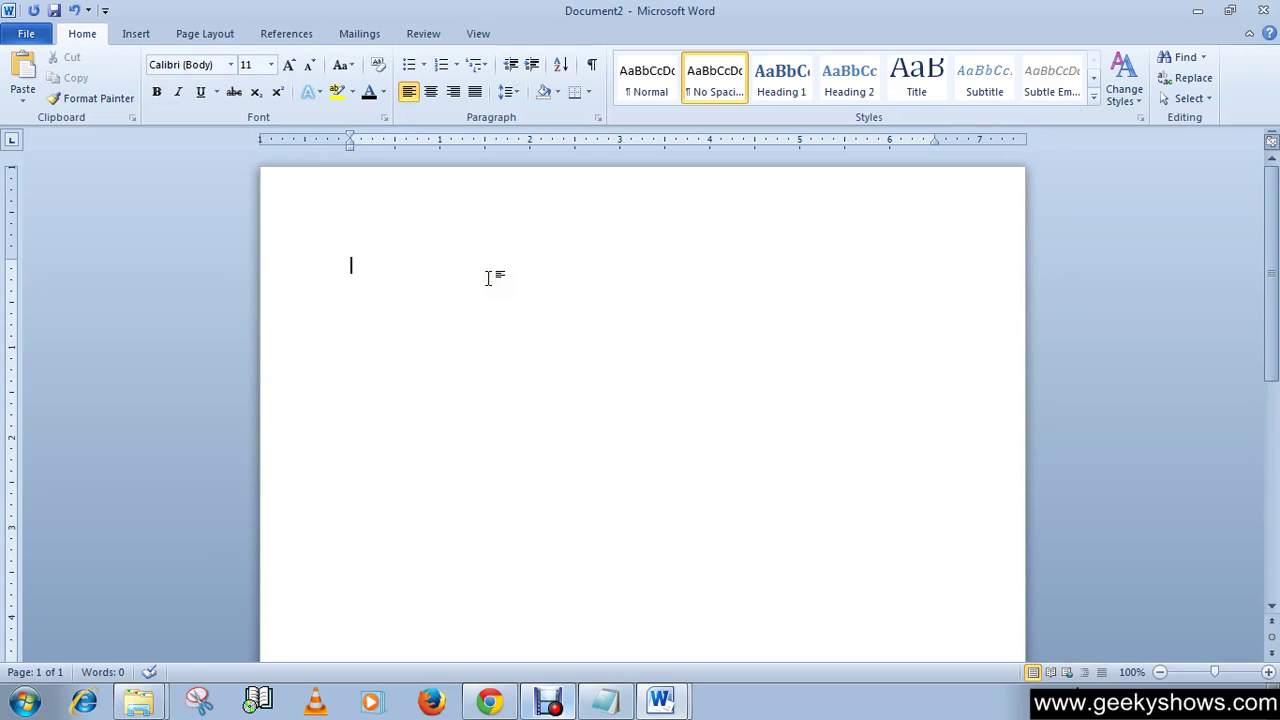
Set the blank document's text font to Times New Roman at size 16
left_click(414, 260)
left_click(230, 64)
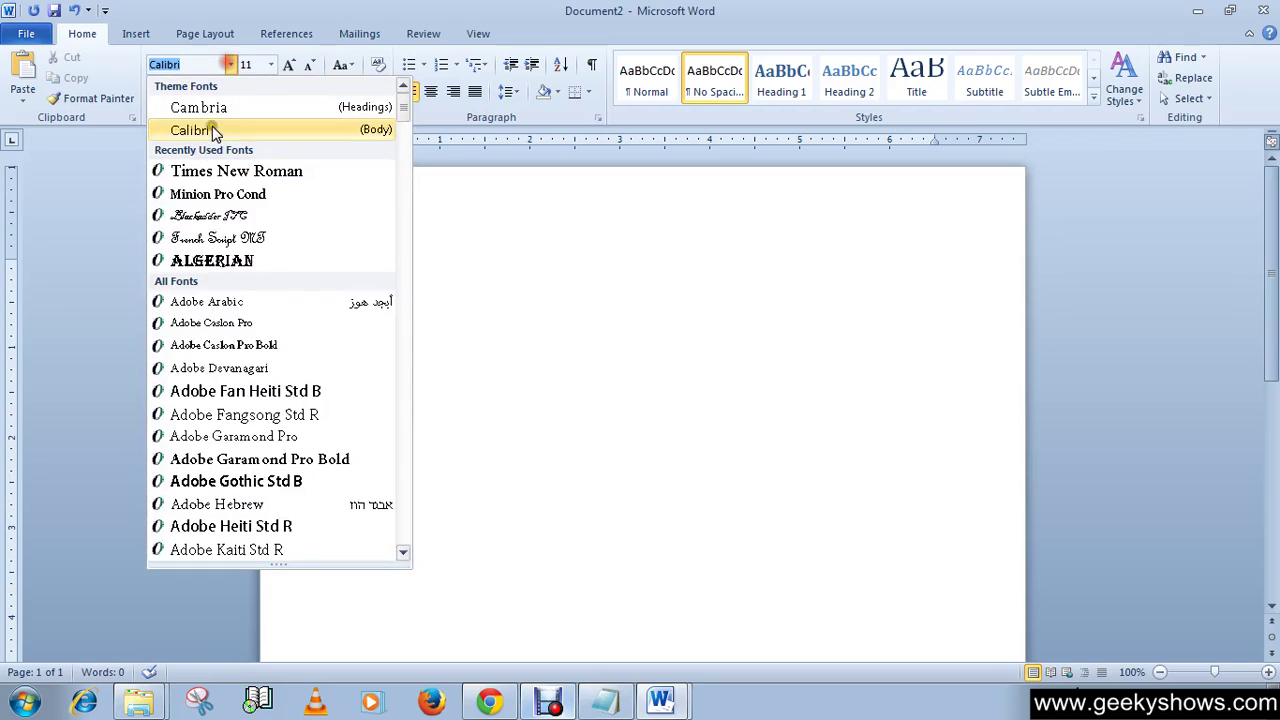
left_click(205, 172)
left_click(270, 64)
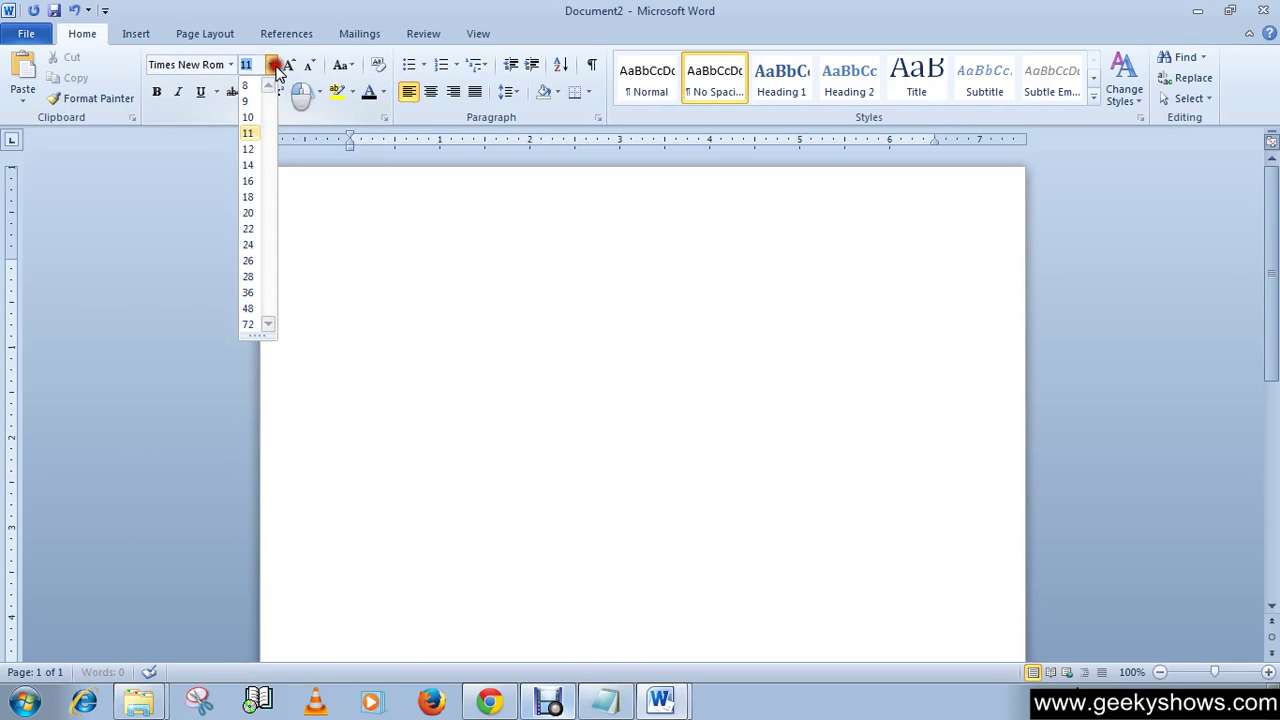
left_click(248, 182)
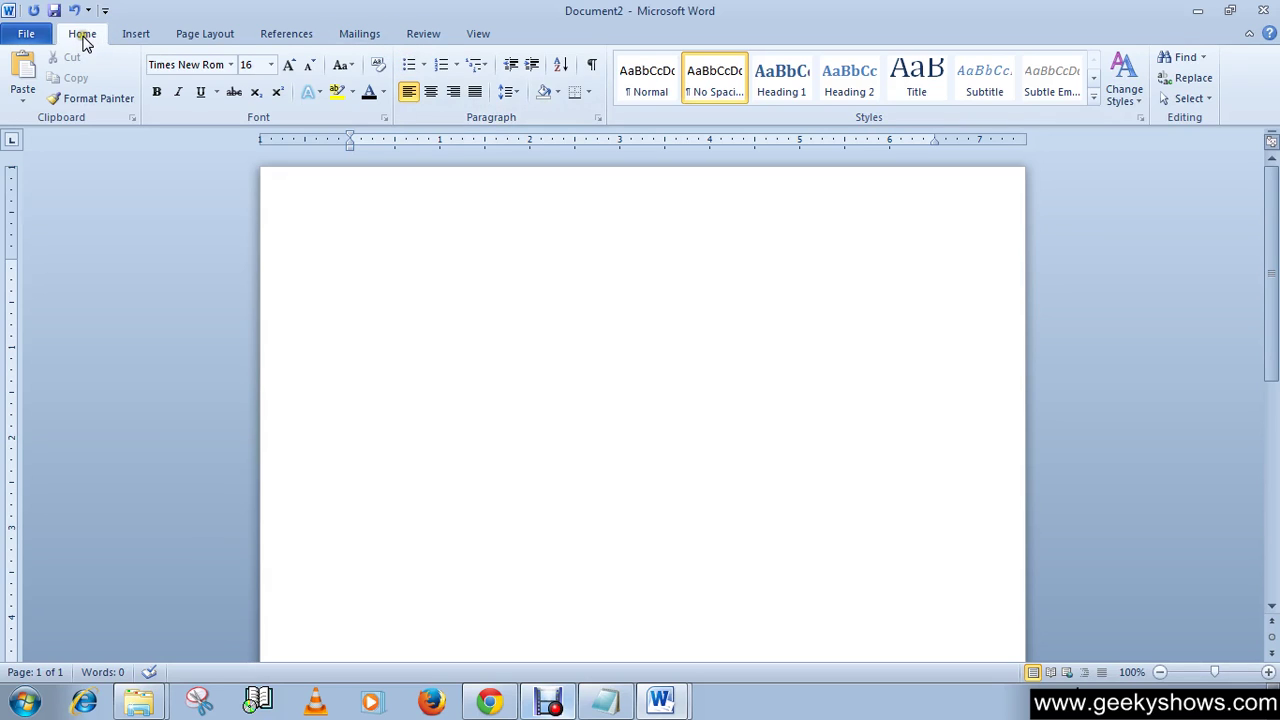
Define a new bullet using the spade symbol, character code 170 of the Symbol font, and apply it to the empty line
left_click(424, 68)
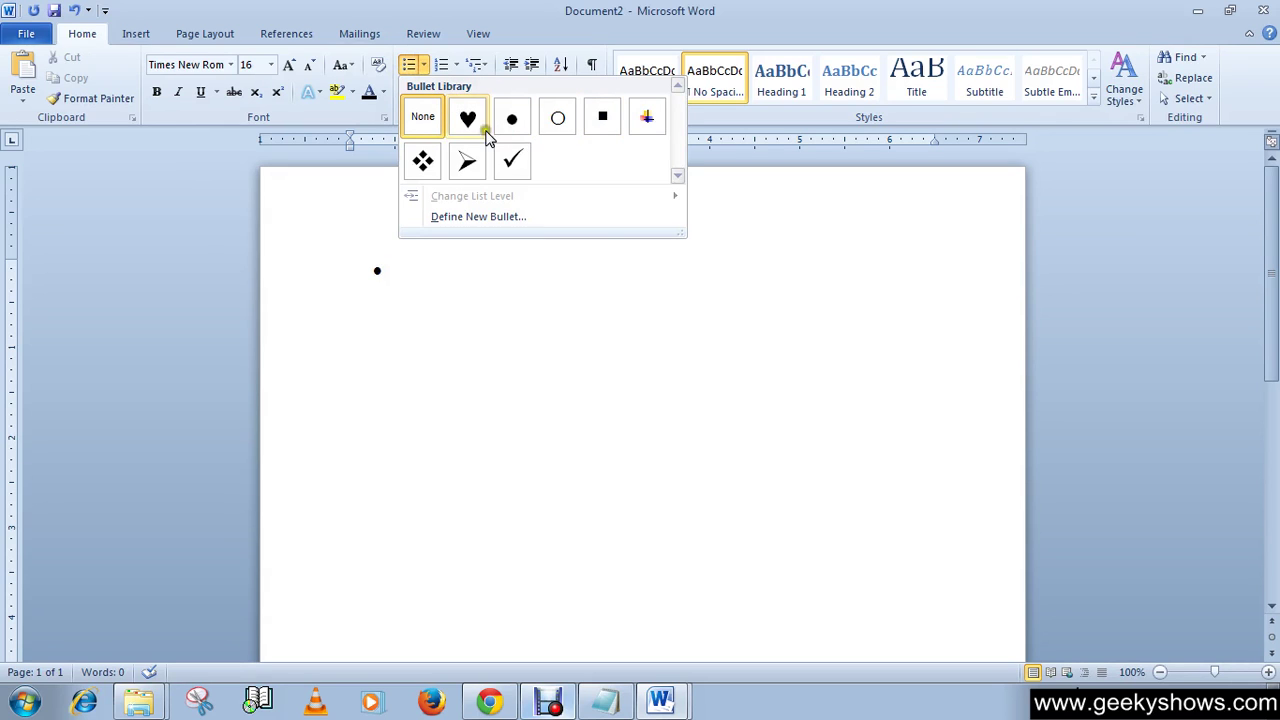
left_click(457, 219)
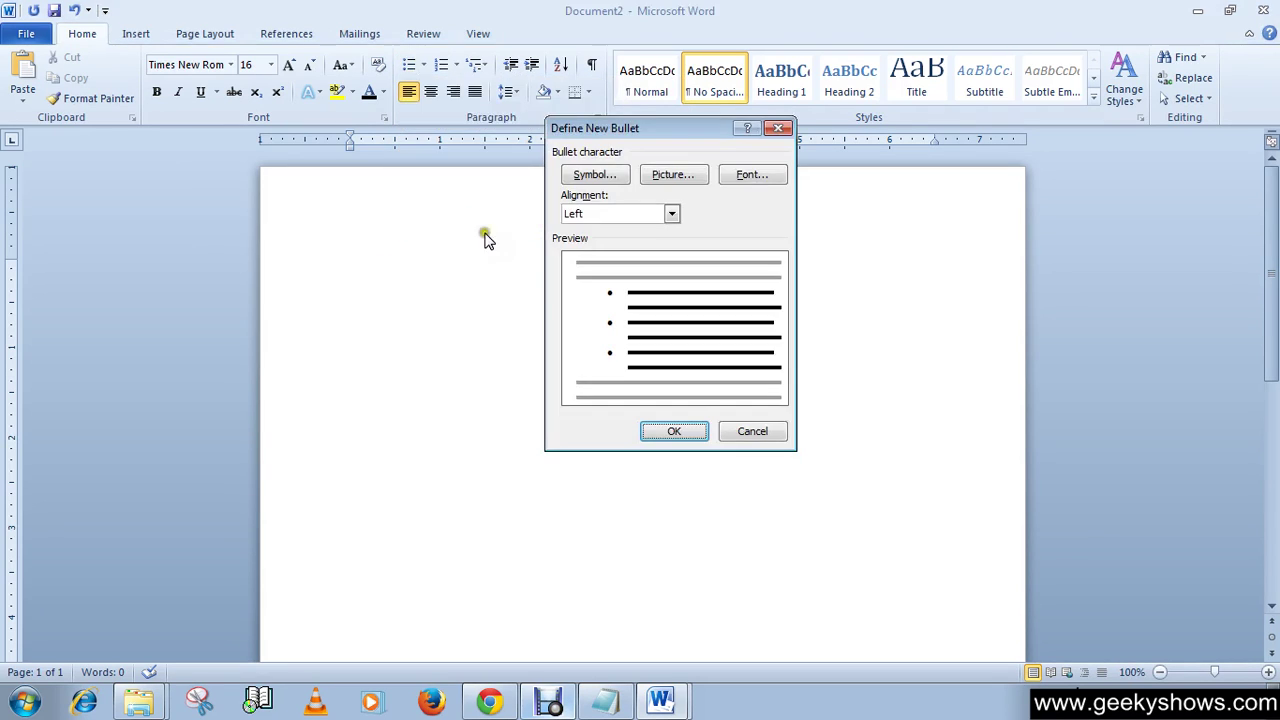
left_click(608, 176)
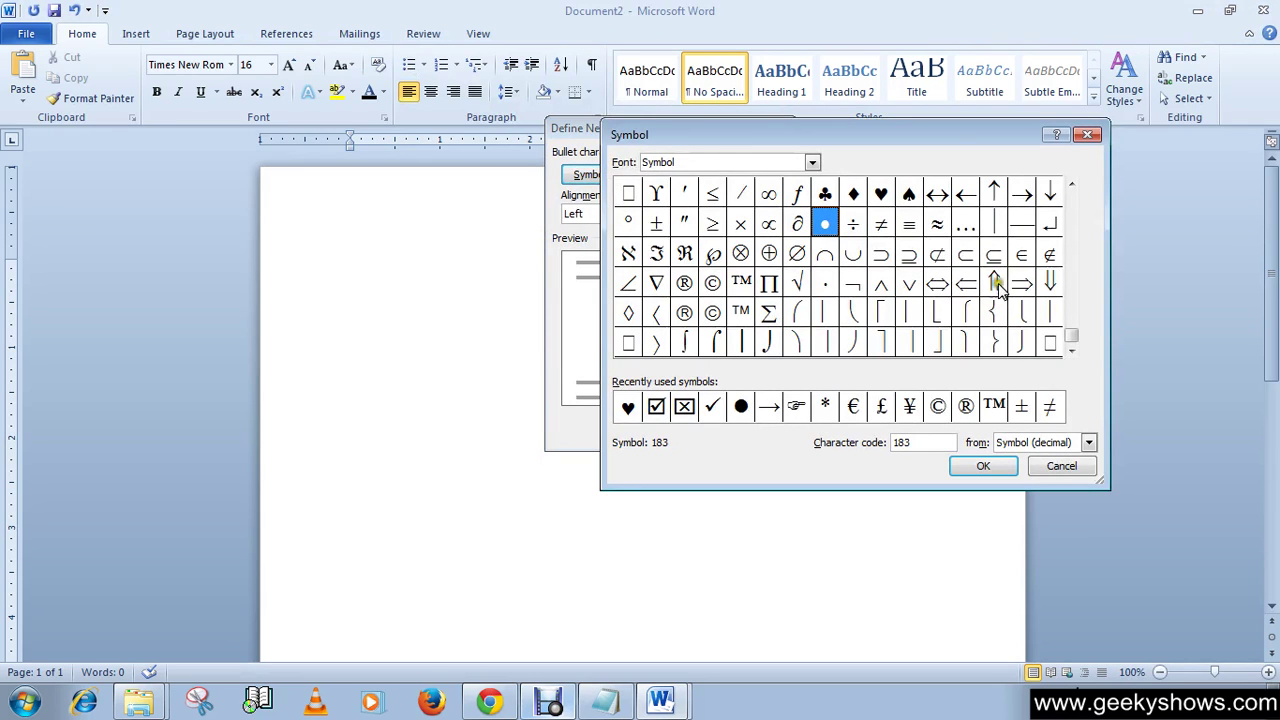
left_click_drag(1072, 338, 1072, 250)
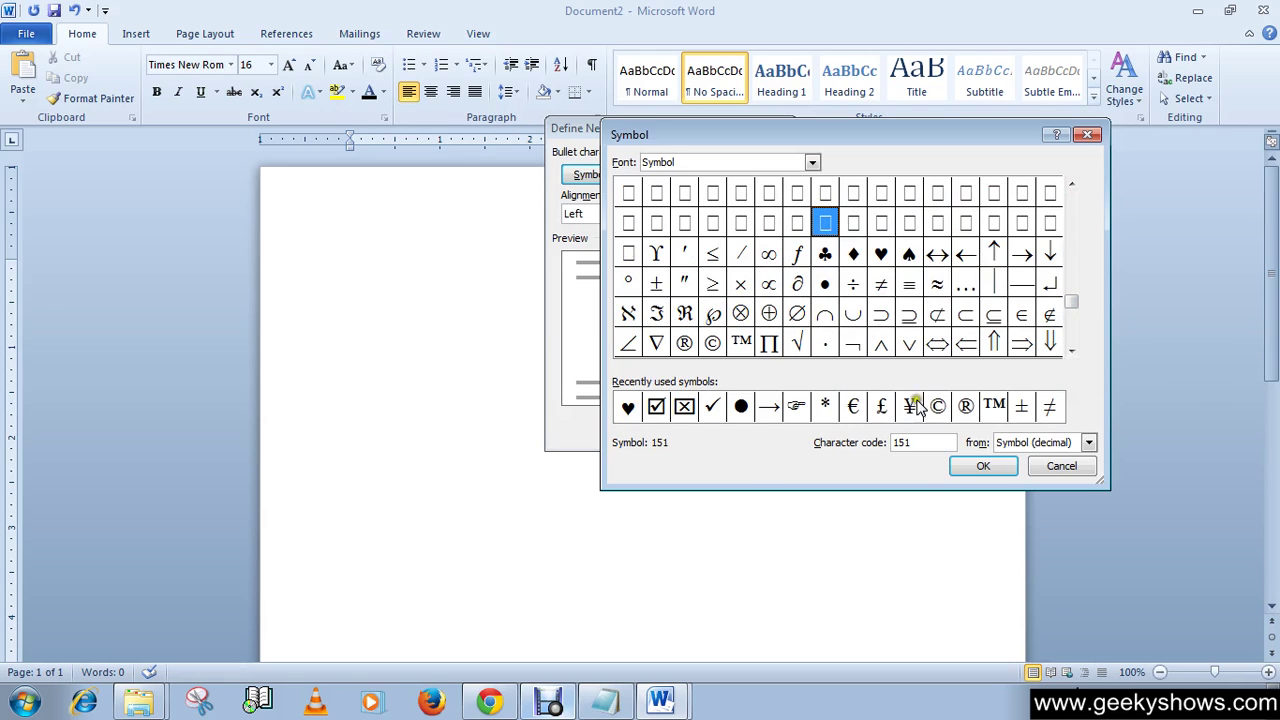
left_click(1073, 345)
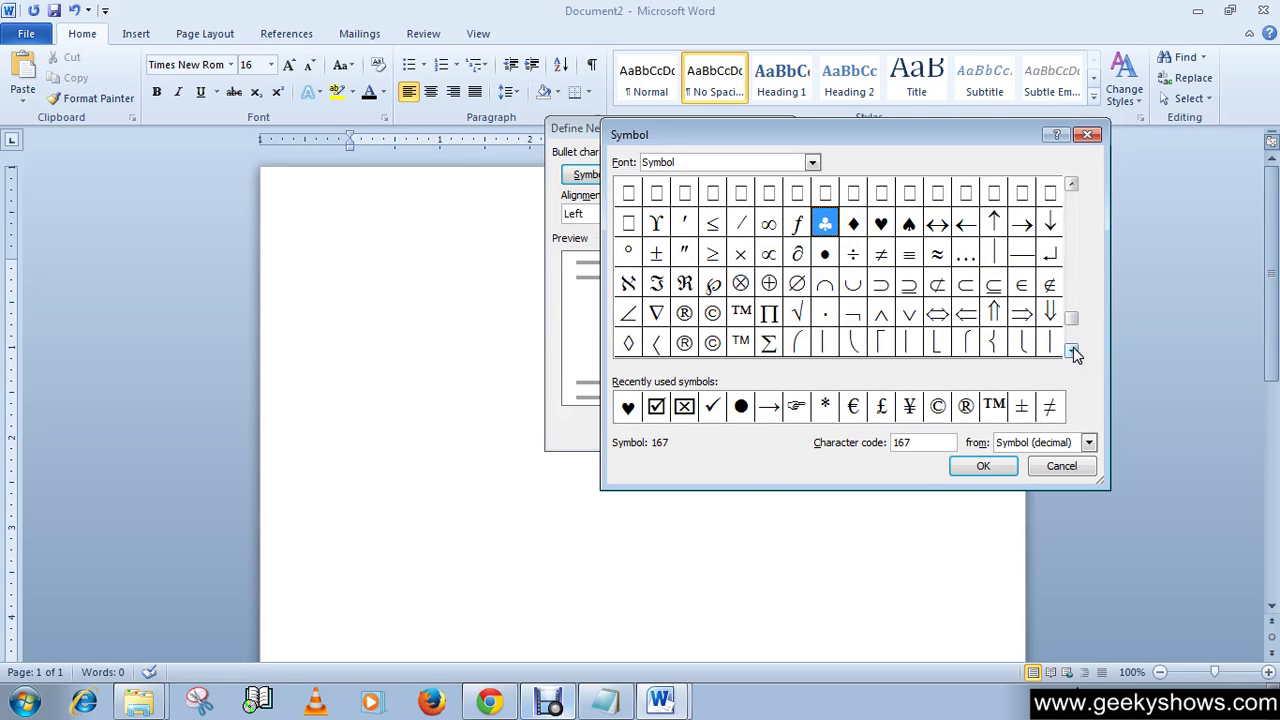
left_click(909, 228)
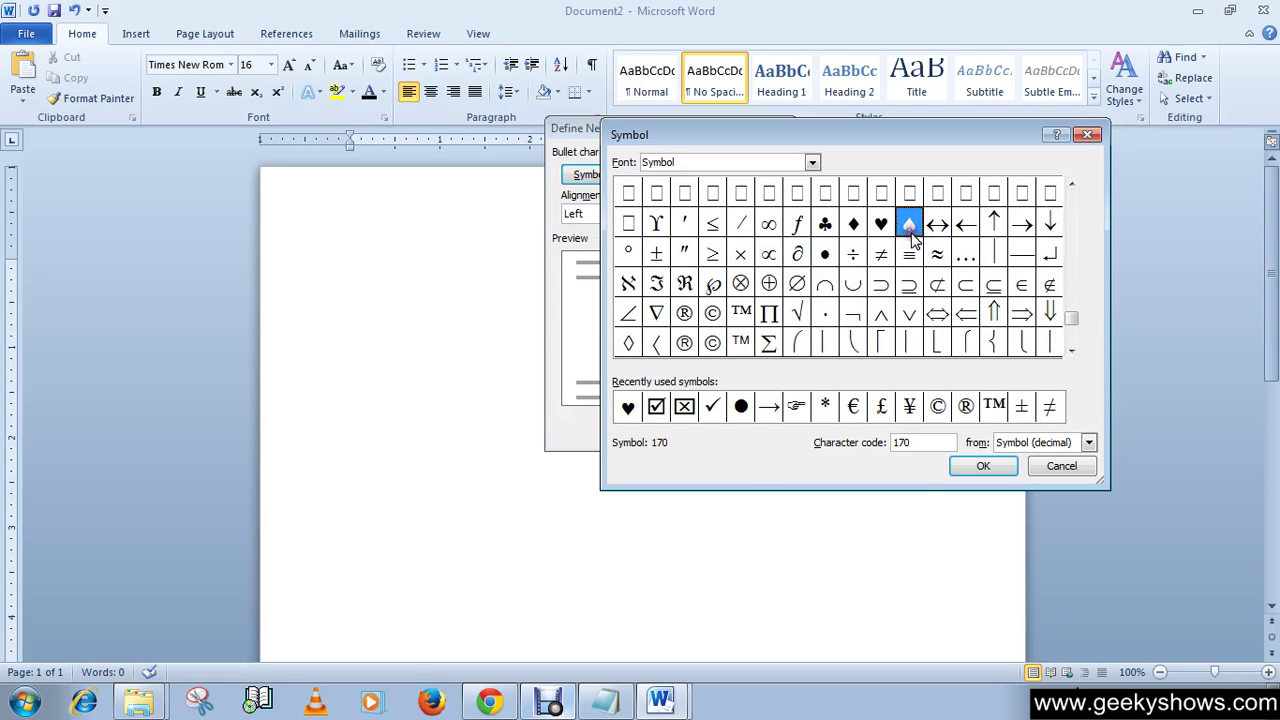
left_click(980, 468)
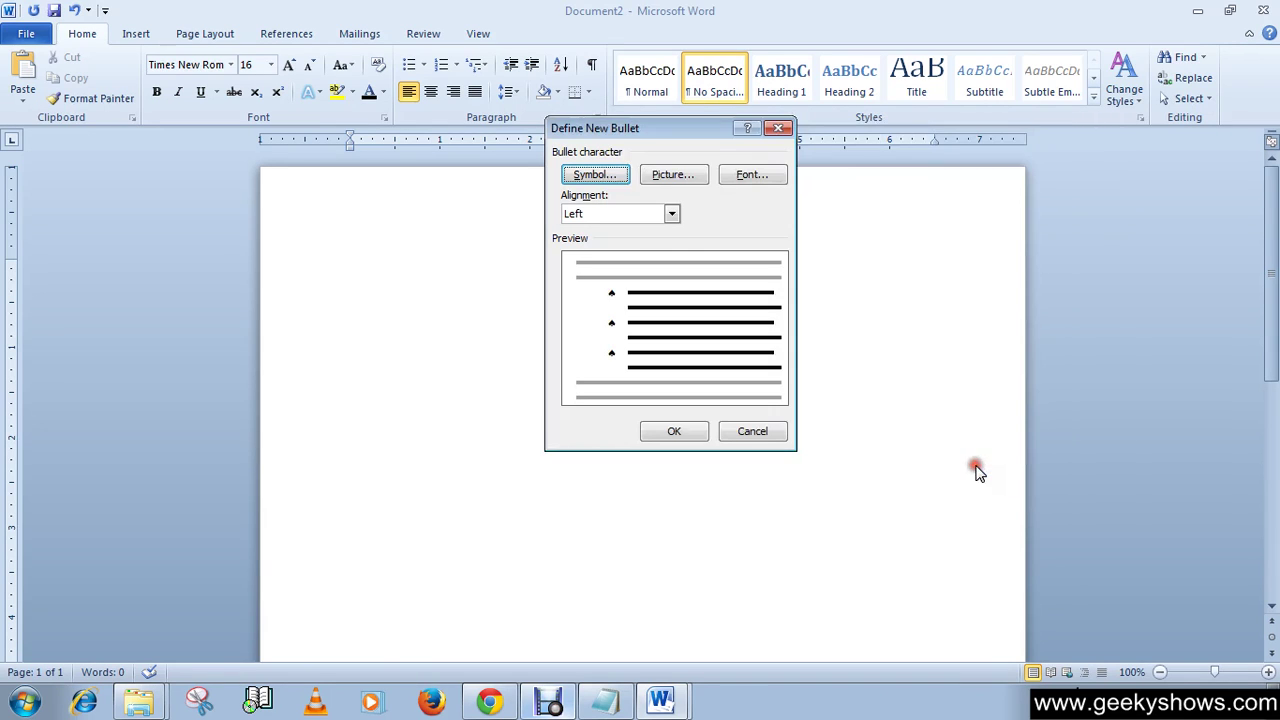
left_click(675, 432)
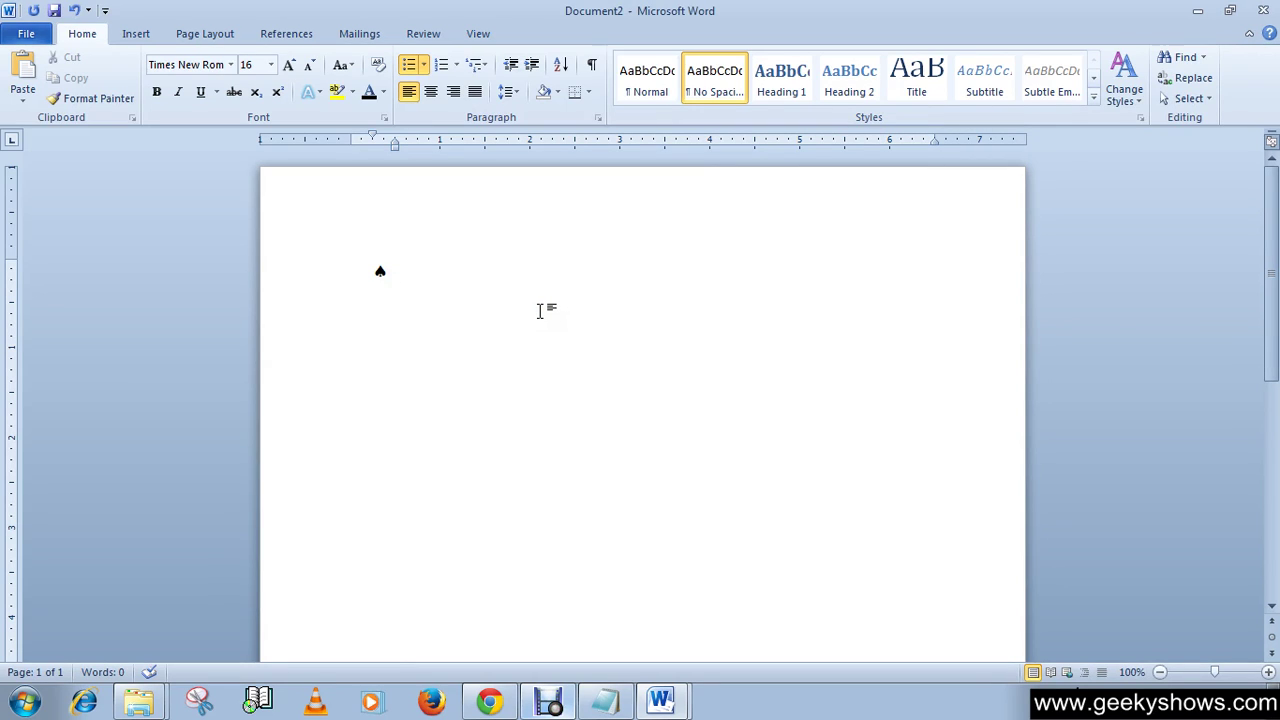
Enter "Microsoft Lumia 535" as the first bullet item and start a second bullet
type("Noki")
key("BackSpace")
key("BackSpace")
key("BackSpace")
key("BackSpace")
type("Microsoft Lumia")
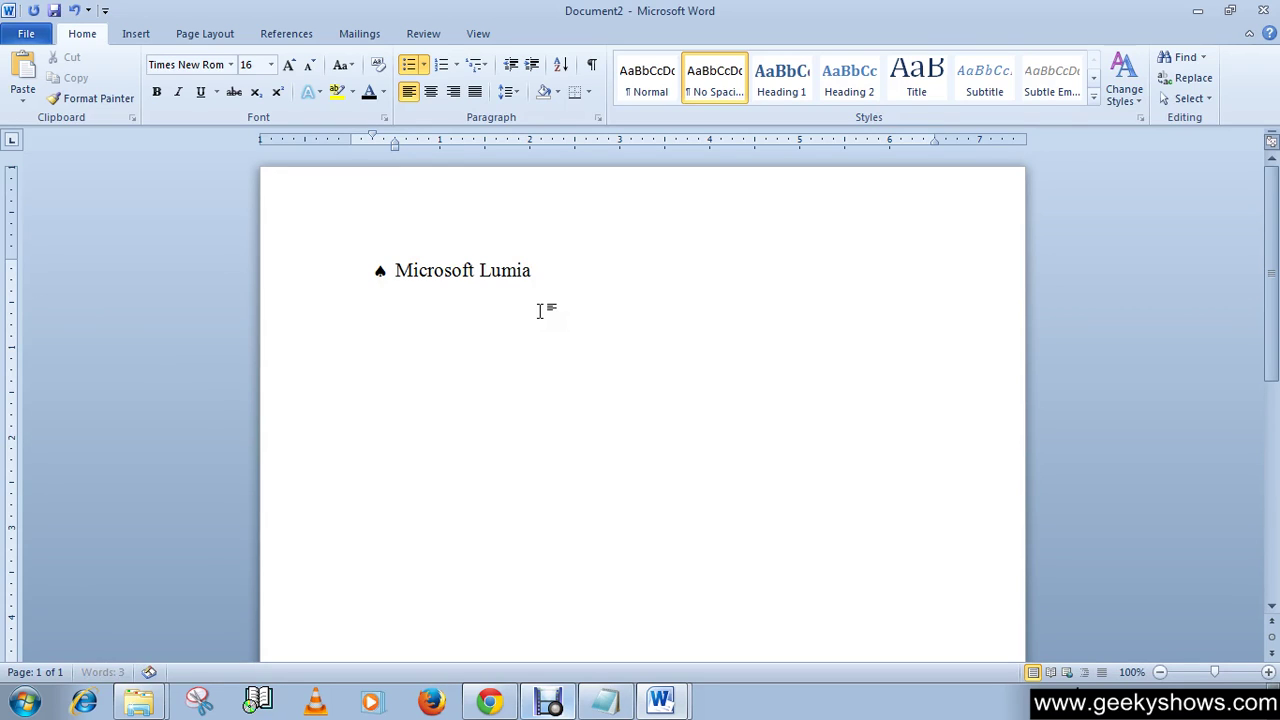
type(" 535")
key("Return")
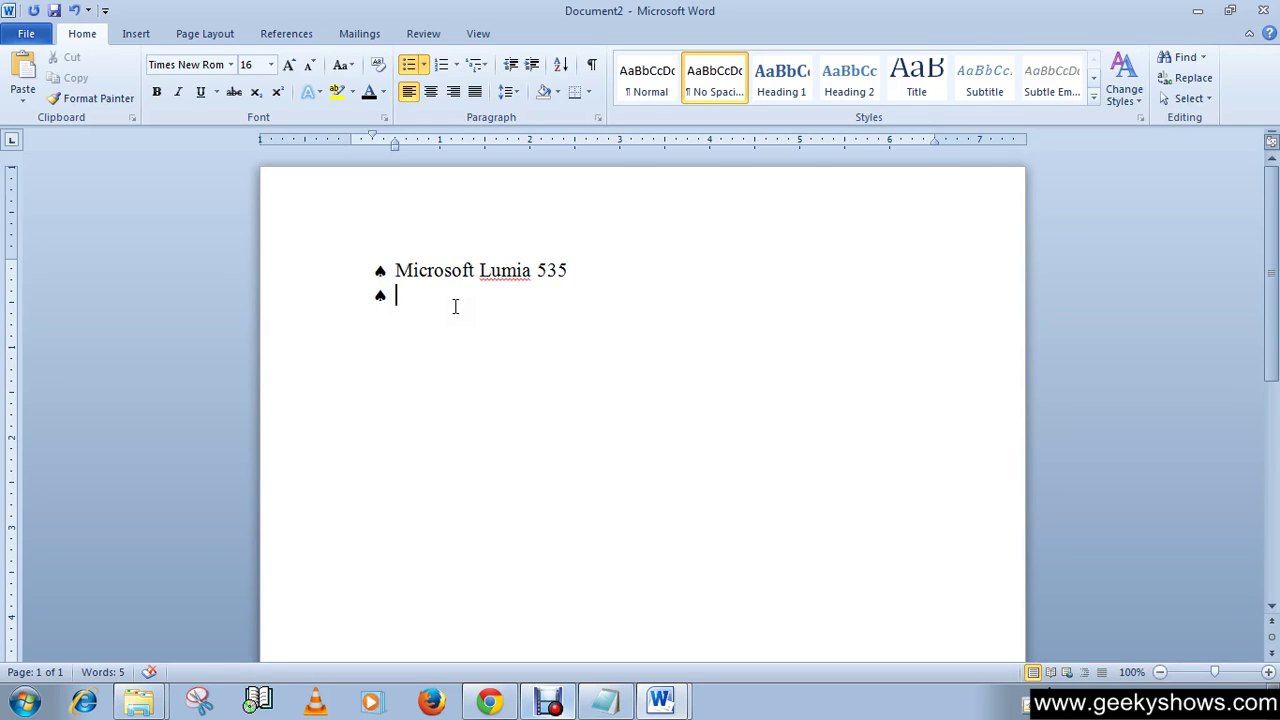
Enter "Max pyane Game for PC" as the second bullet item and start a third bullet
type("max ")
type("pya")
type("n")
key("BackSpace")
type("ne Game")
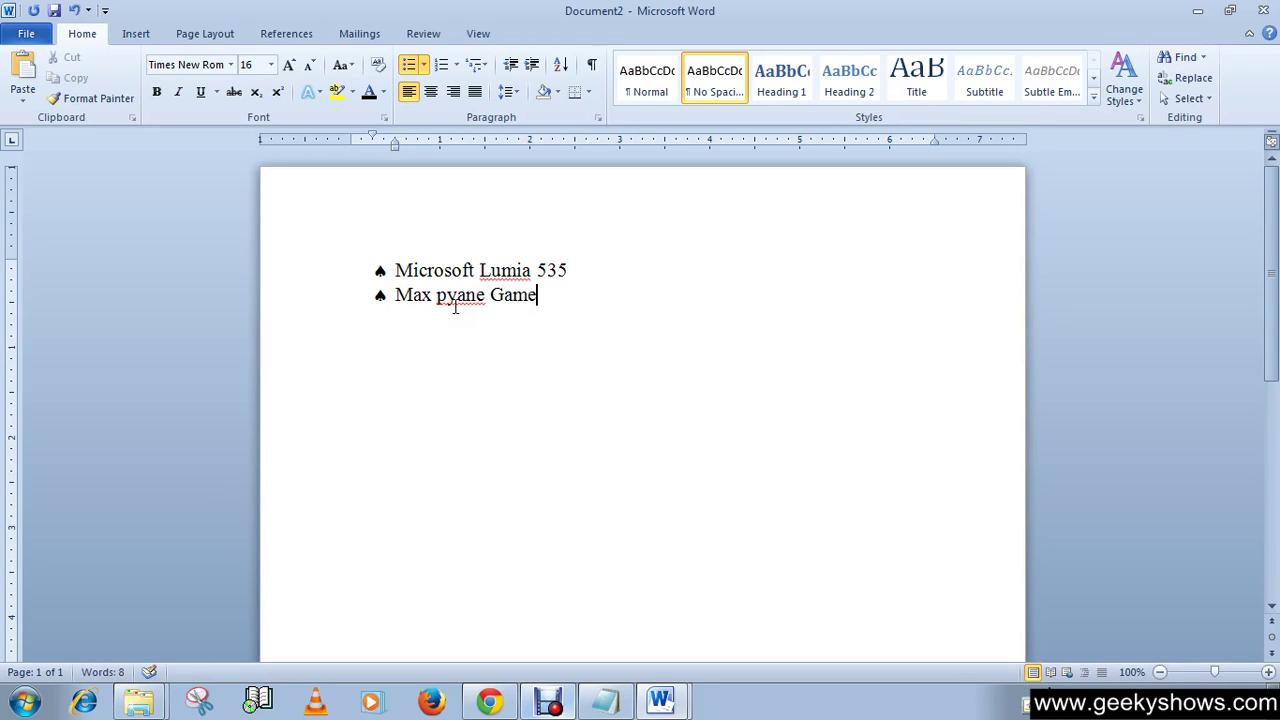
type(" DVD")
key("BackSpace")
key("BackSpace")
key("BackSpace")
type("for PC")
key("Return")
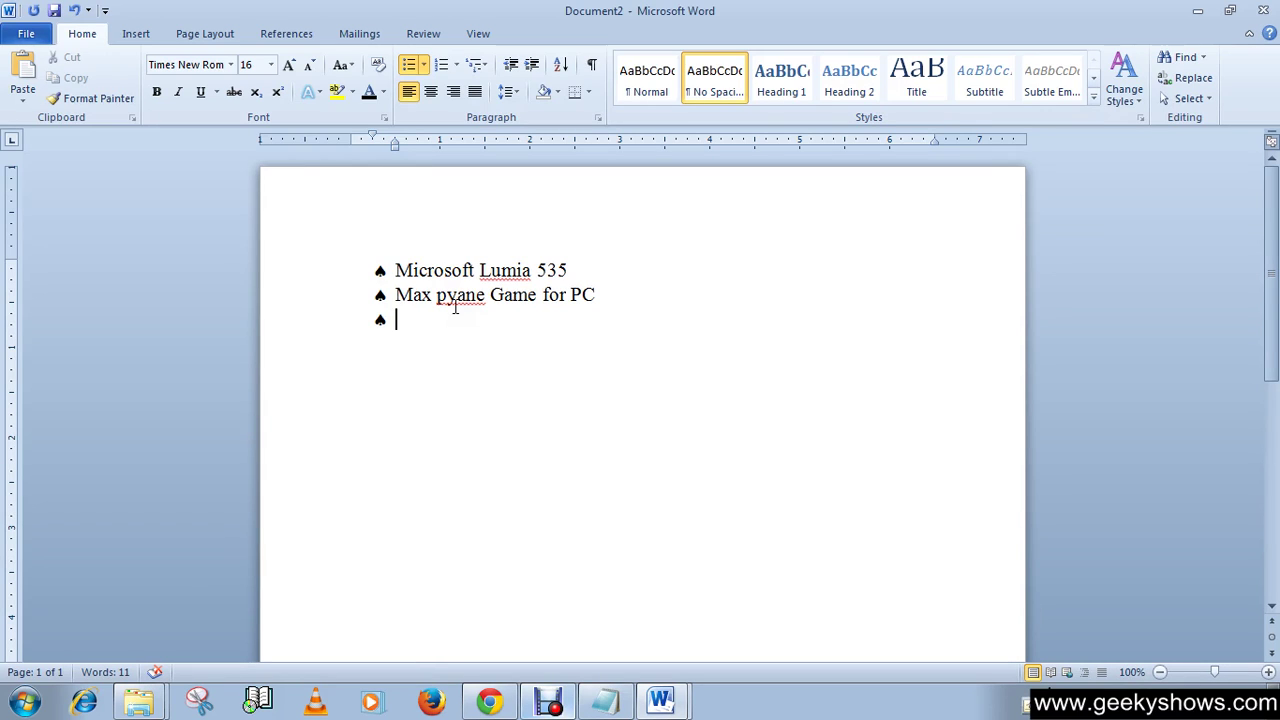
Enter "Dell n5050 i5 intel laptop" as the third bullet item and start an empty fourth bullet
type("Dell n5050 i5")
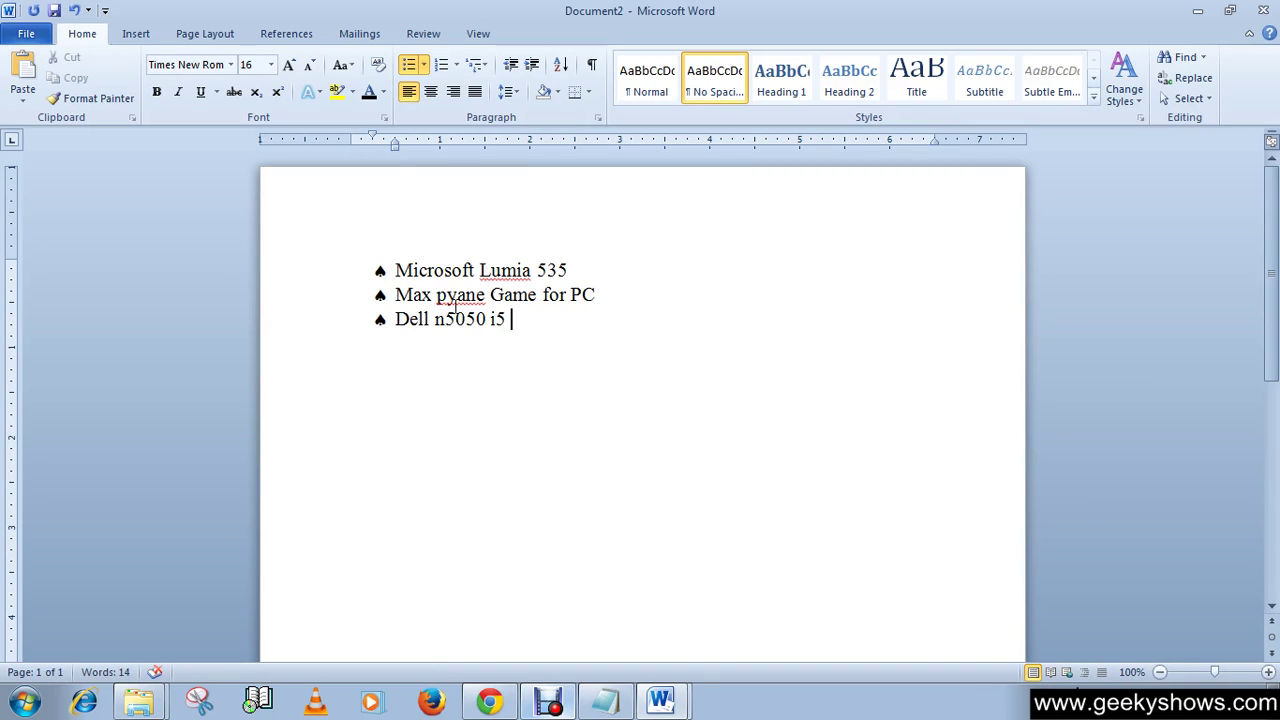
type(" intell")
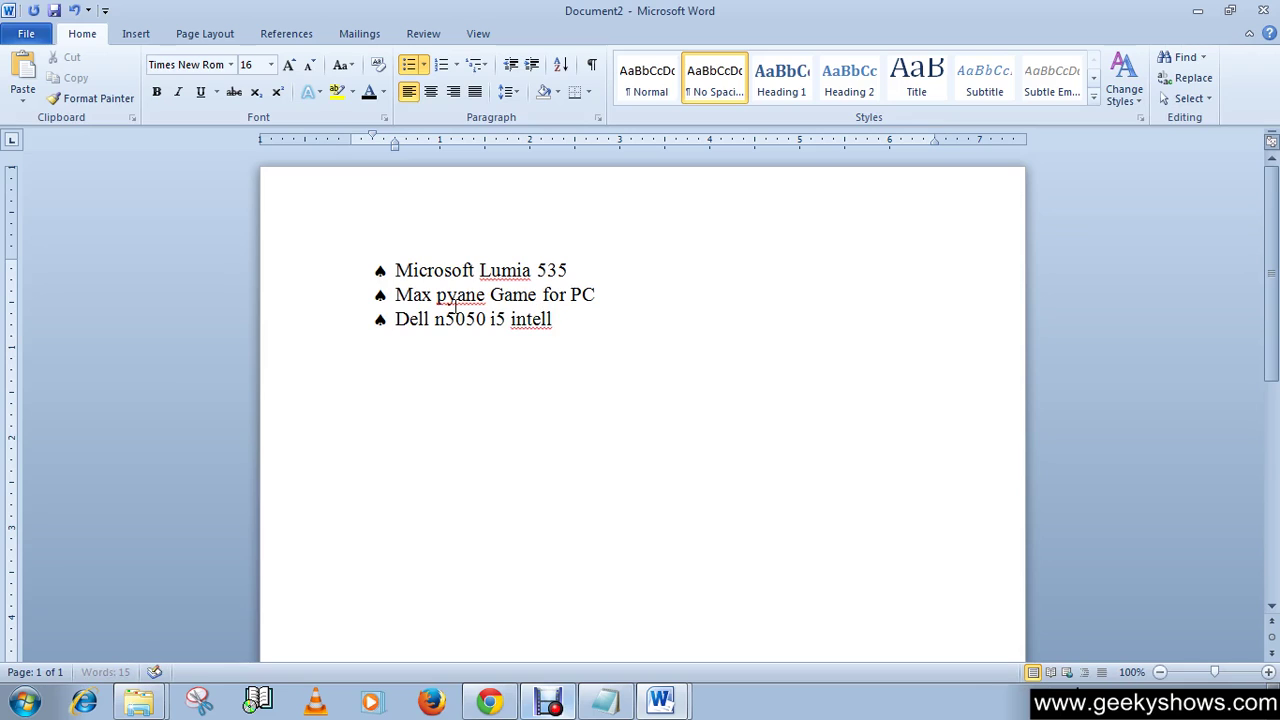
type(" laptop")
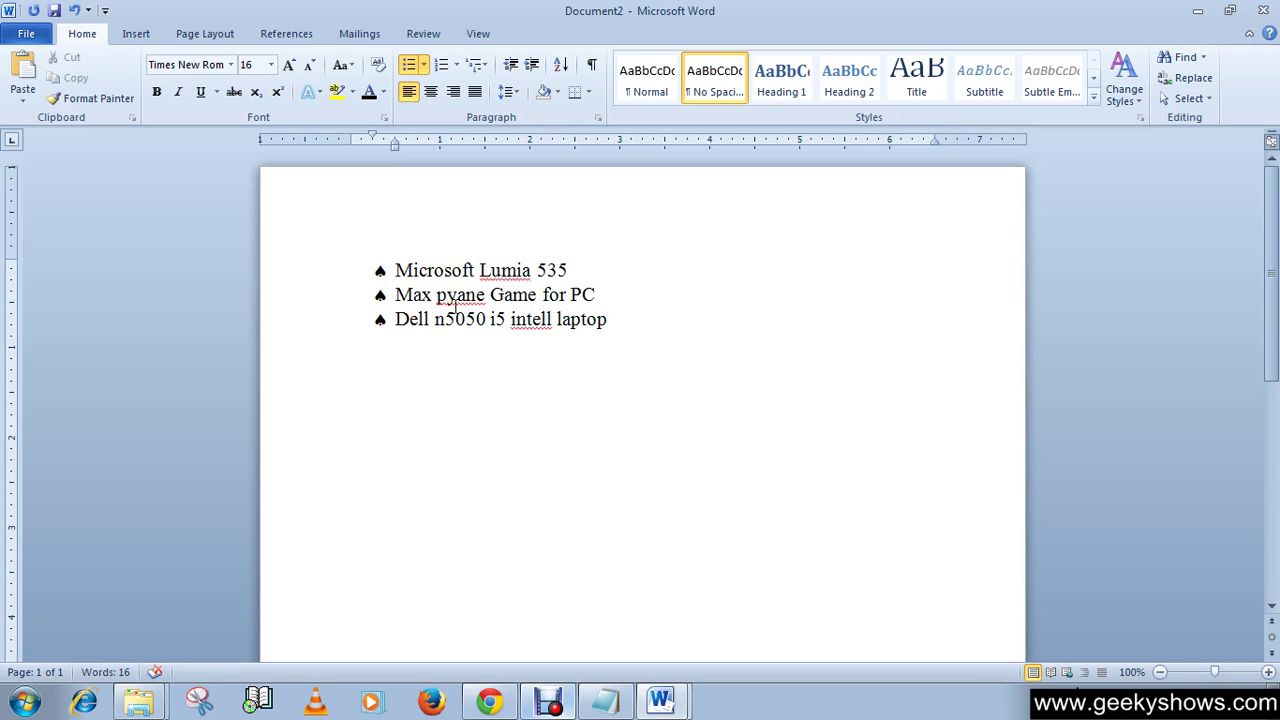
key("Left")
key("Left")
key("Left")
key("Left")
key("Left")
key("Left")
key("BackSpace")
key("Return")
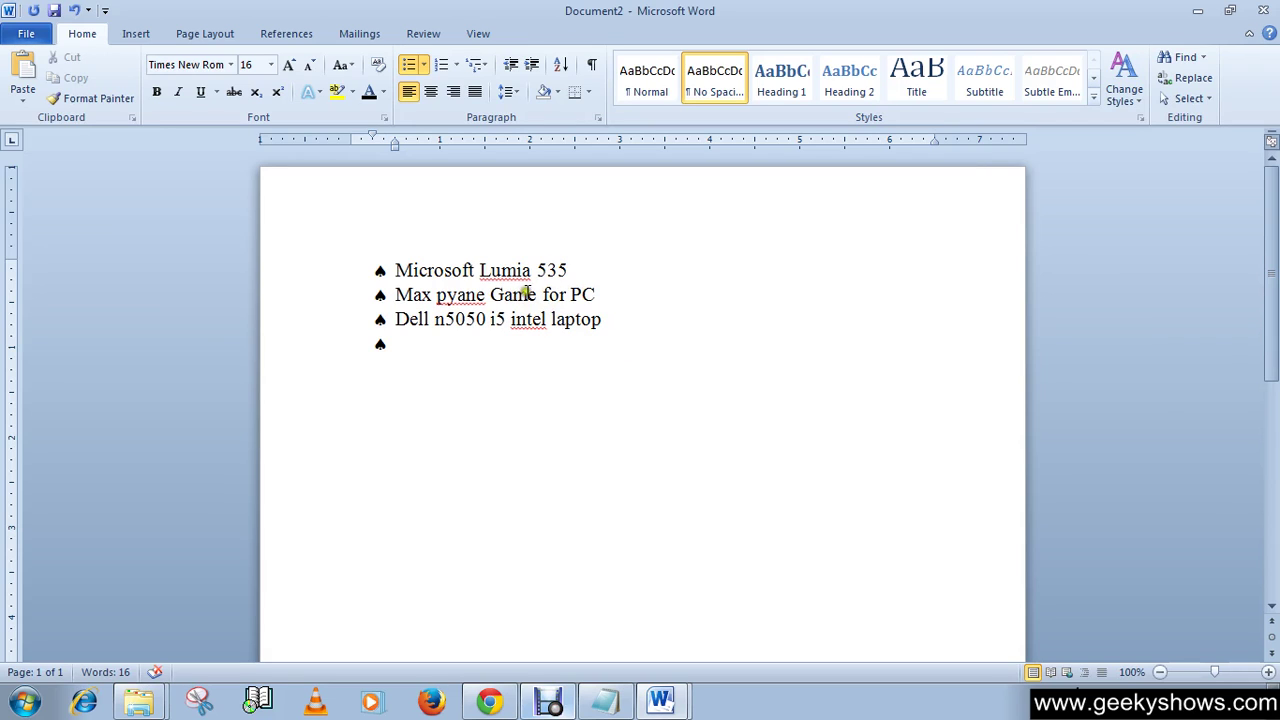
Set the line spacing of the bulleted list to 2.0
key("Left")
left_click_drag(606, 320, 397, 270)
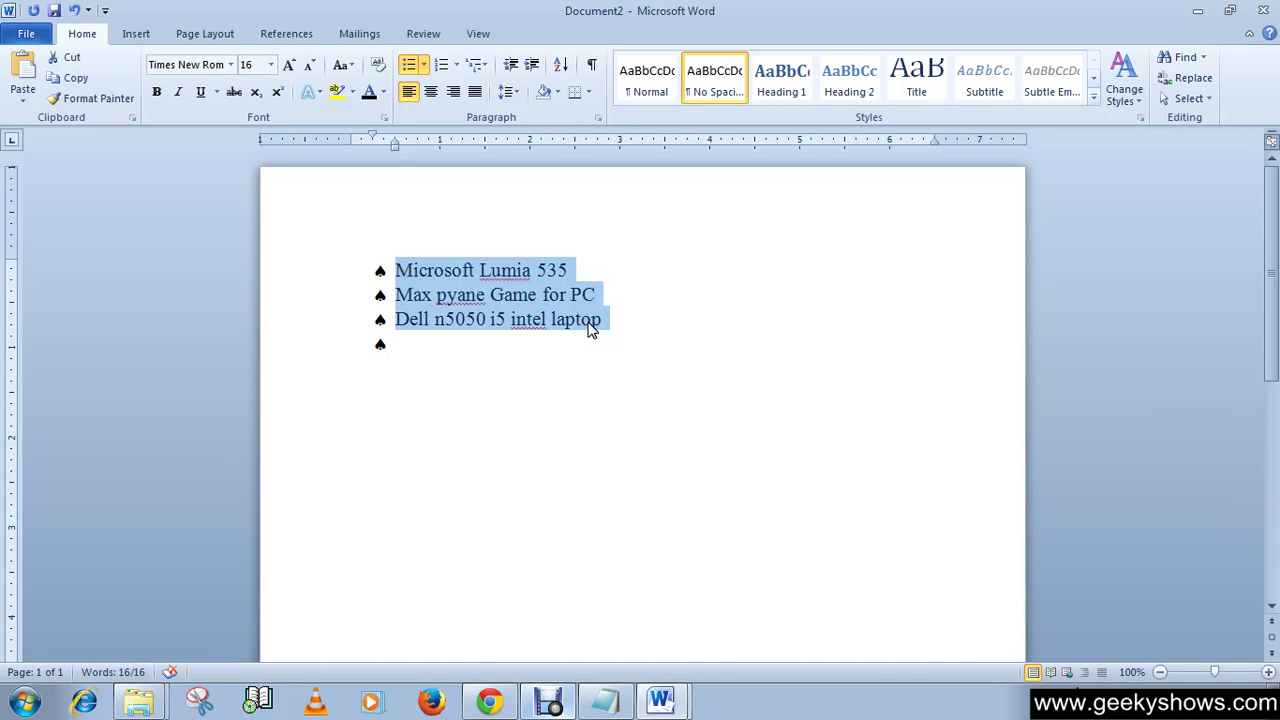
left_click(512, 94)
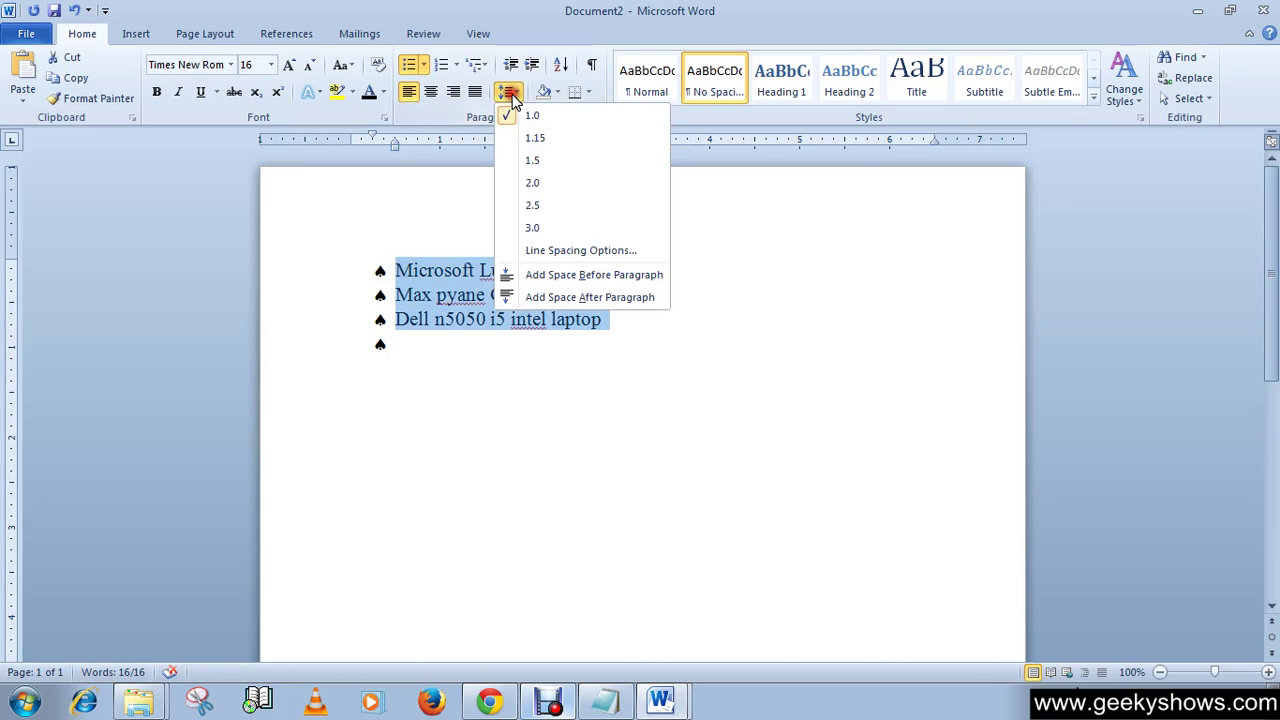
left_click(534, 185)
left_click(667, 350)
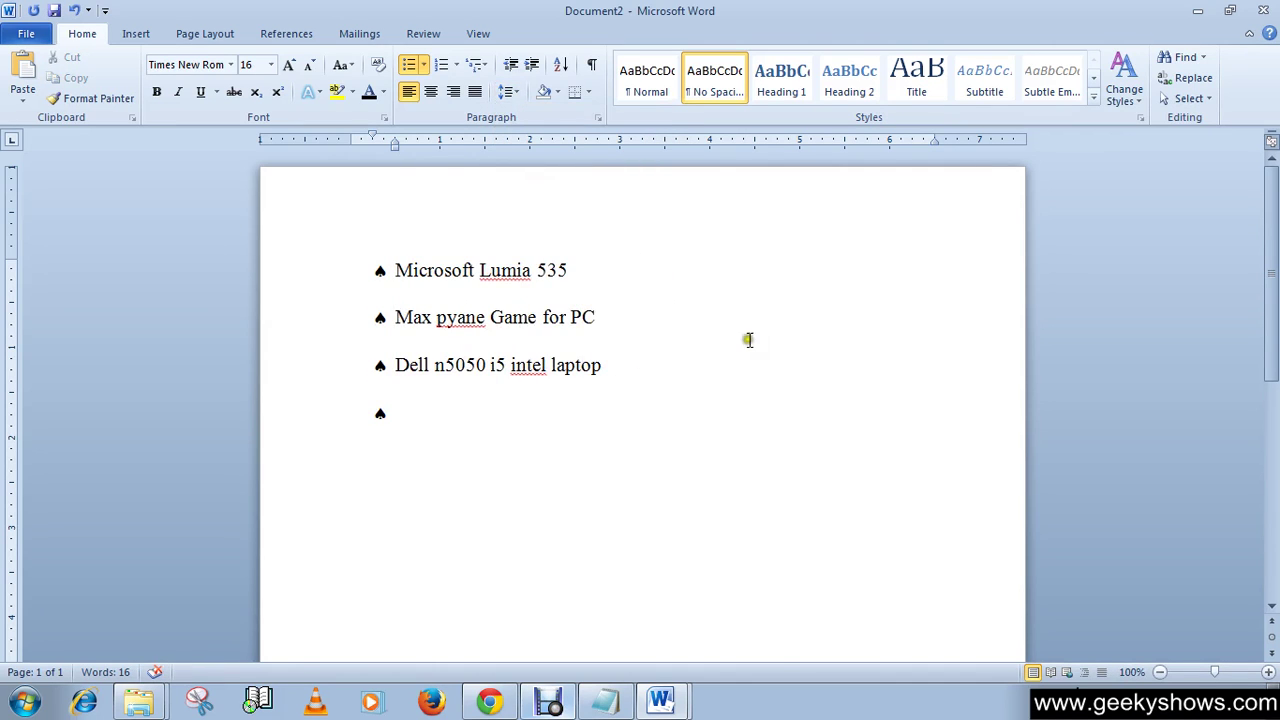